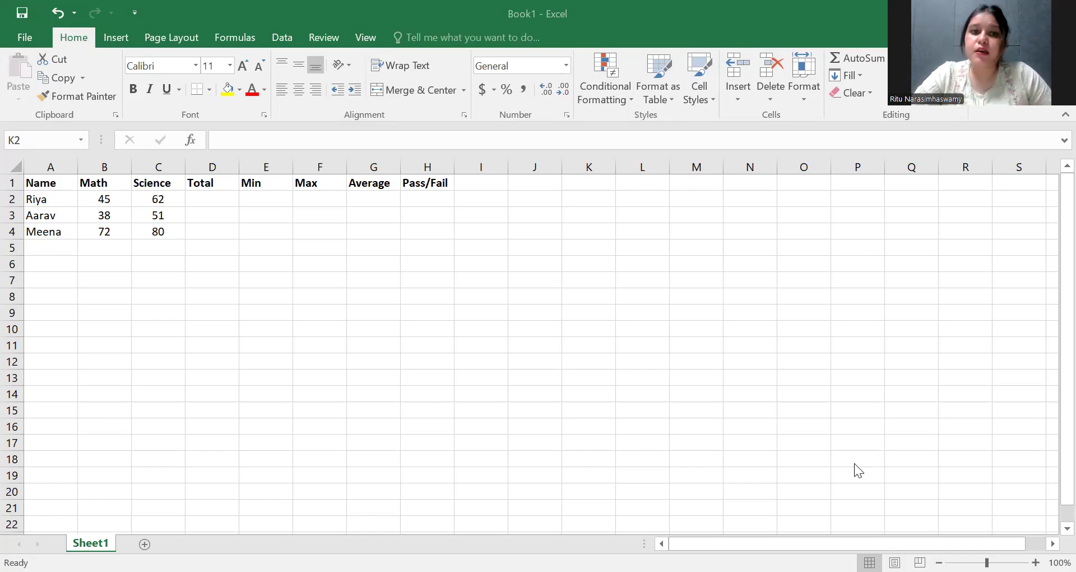
- Calculate the Total in D2 with =SUM(B2:C2) and fill the formula down to D4
left_click(221, 203)
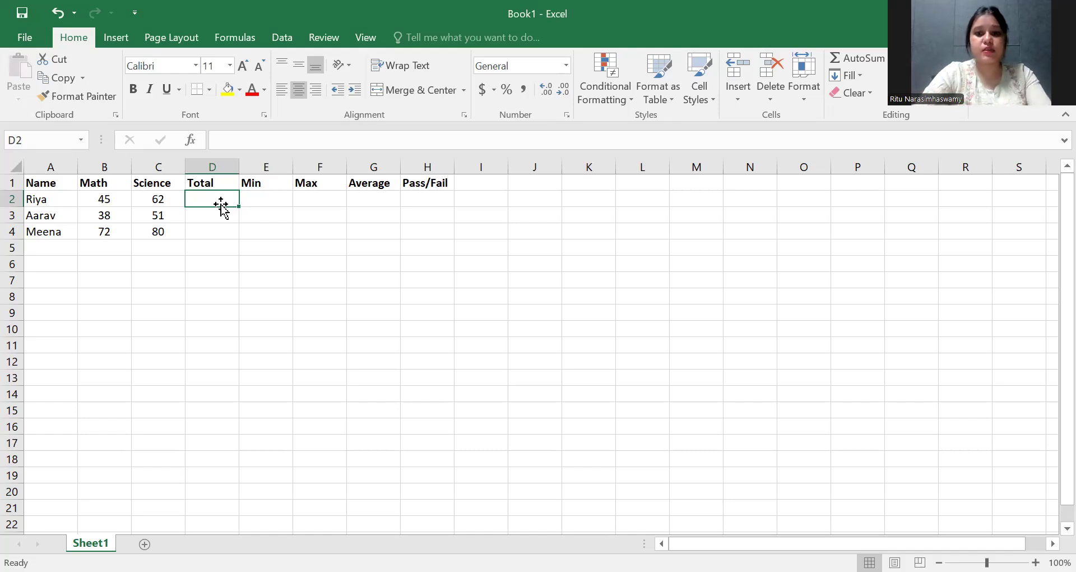
type("=")
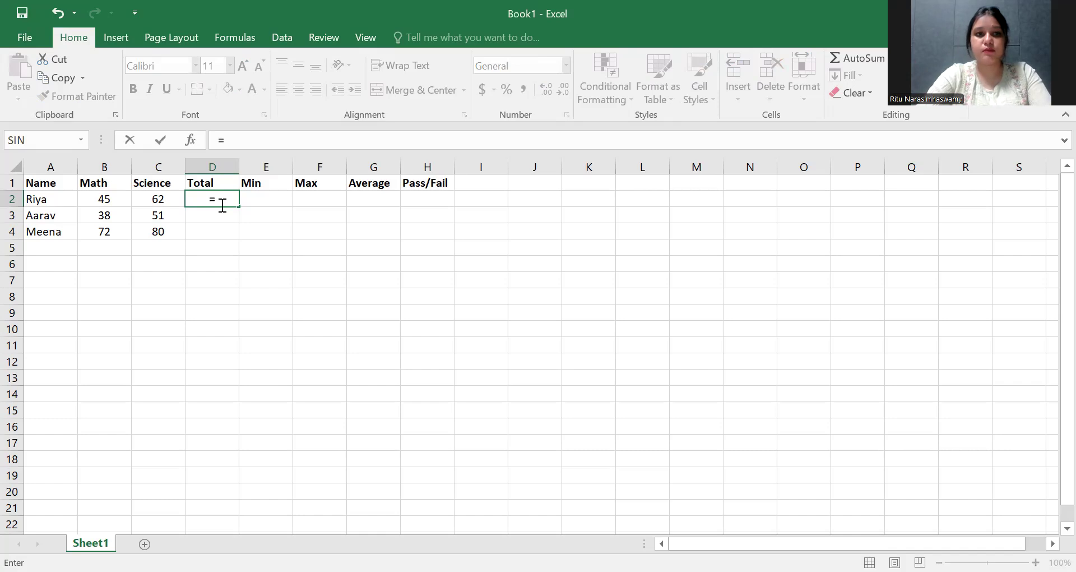
type("SUM(")
key("Left")
key("Left")
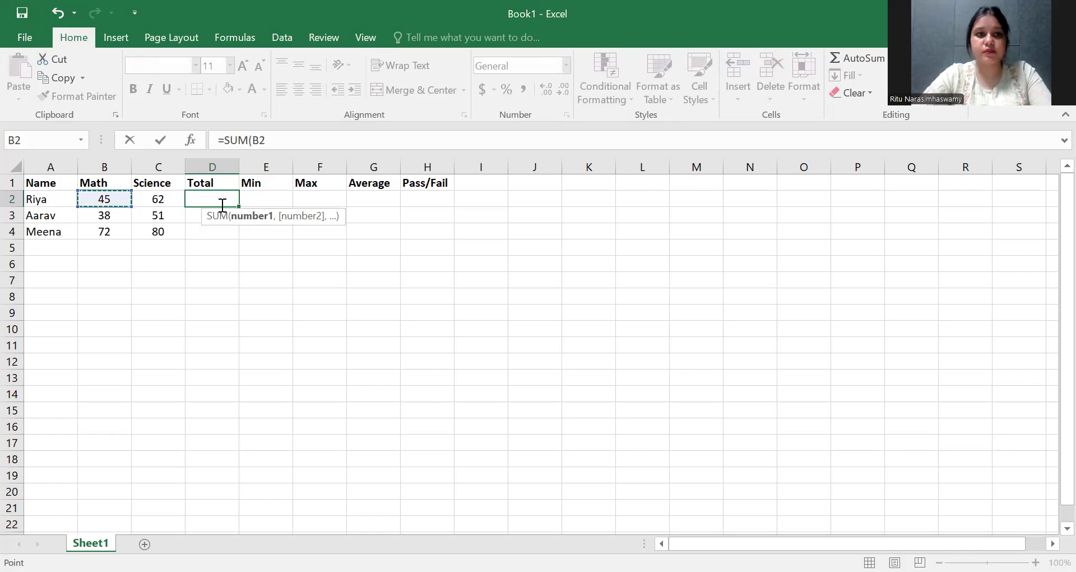
key("shift+Right")
type(")")
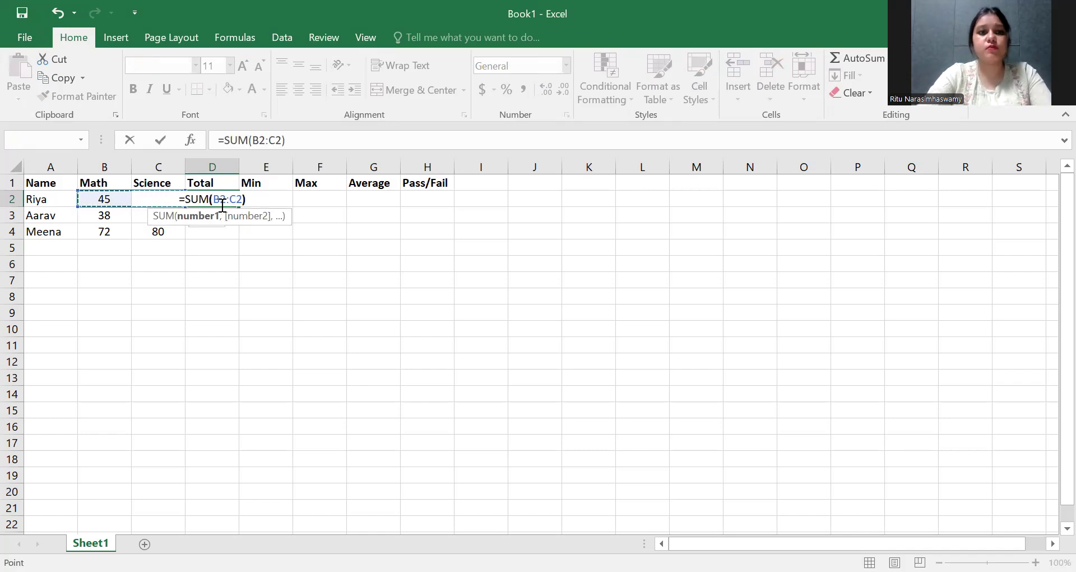
key("Return")
left_click(220, 200)
double_click(240, 207)
- Enter =MIN(B2:C2) in E2 to calculate the first student's lowest mark
left_click(277, 209)
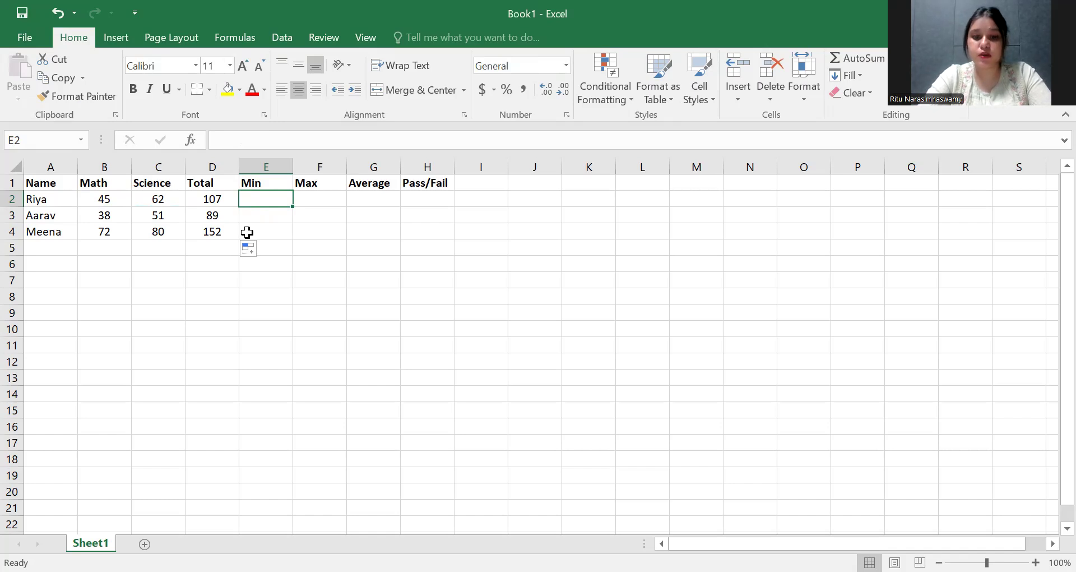
type("=")
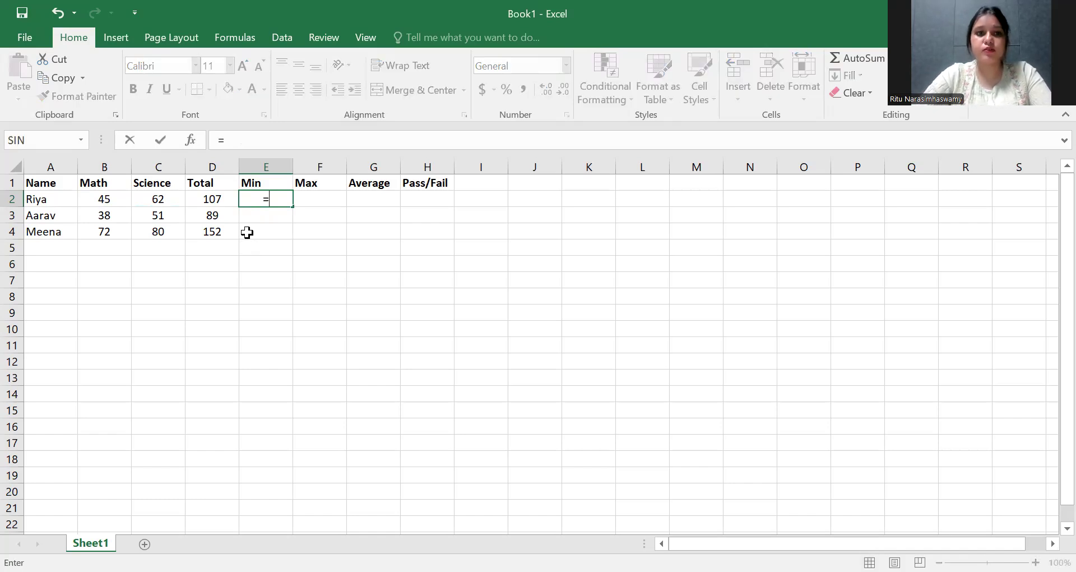
type("MIN(")
key("Left")
key("Left")
key("Left")
key("shift+Right")
type(")")
key("Return")
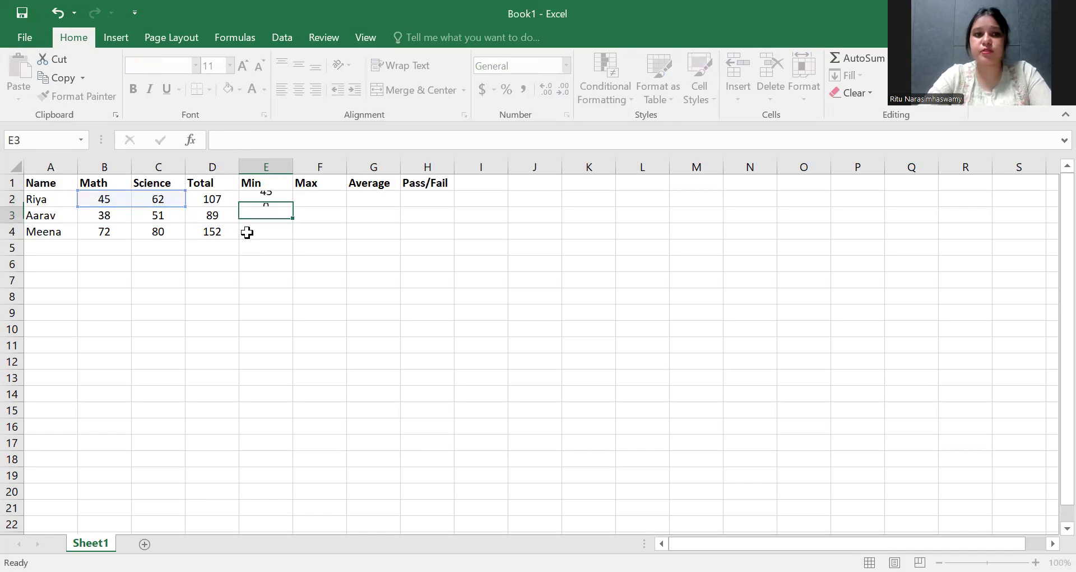
- Fill the Min formula from E2 down to E4 for the remaining students
left_click(284, 196)
left_click(293, 211)
left_click(284, 202)
left_click_drag(292, 208, 292, 235)
- Calculate the Max in F2 with =MAX(B2:C2) and fill the formula down to F4
left_click(306, 205)
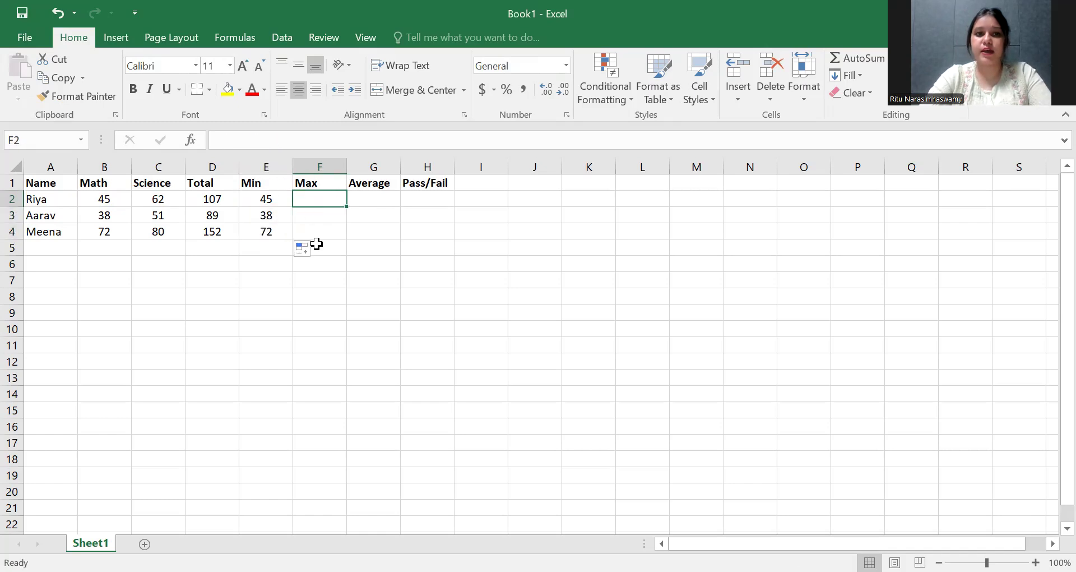
type("=")
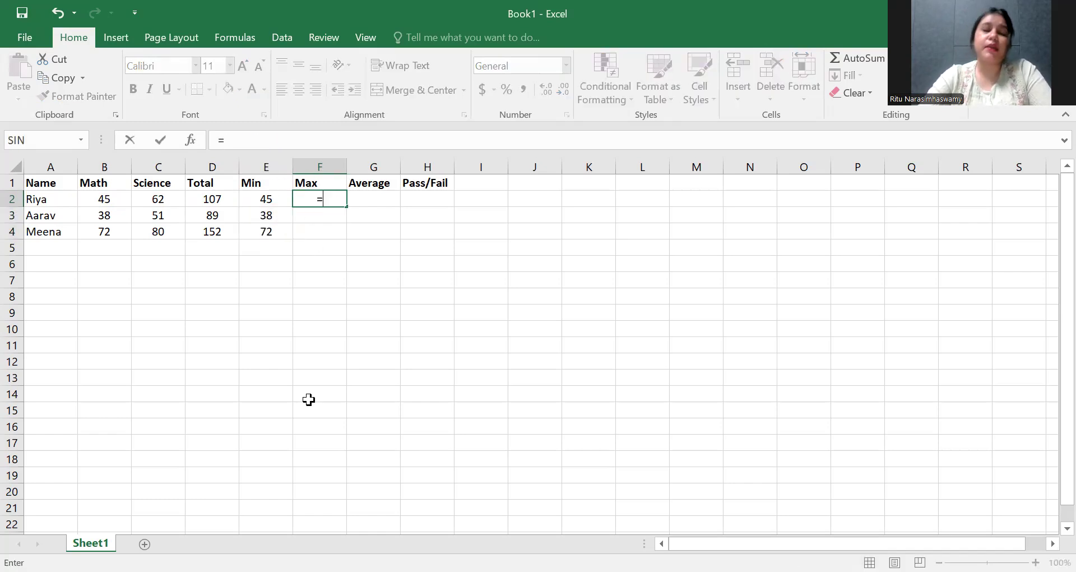
type("MAX(")
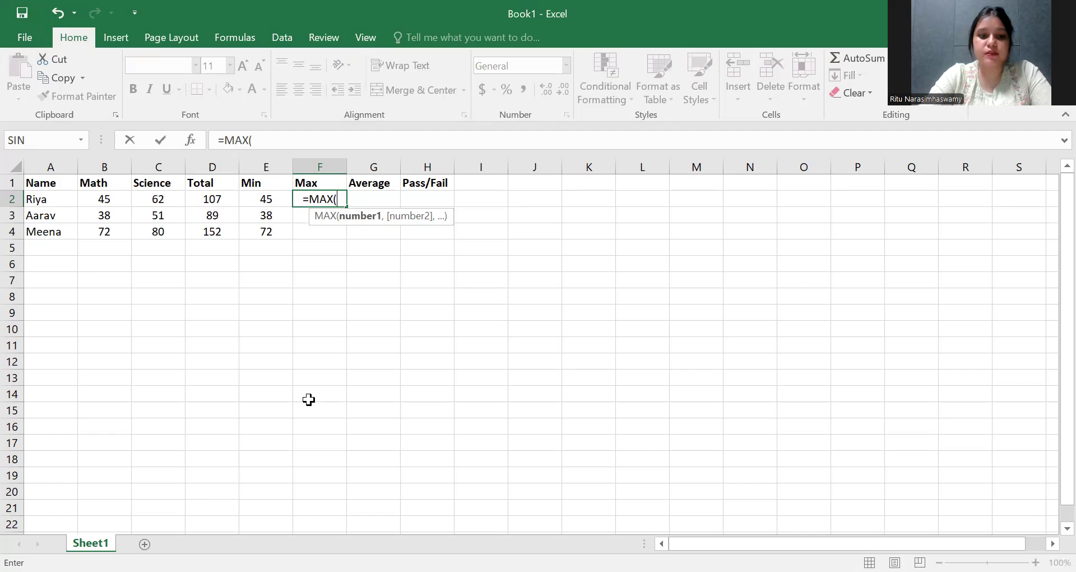
type("B2:C2")
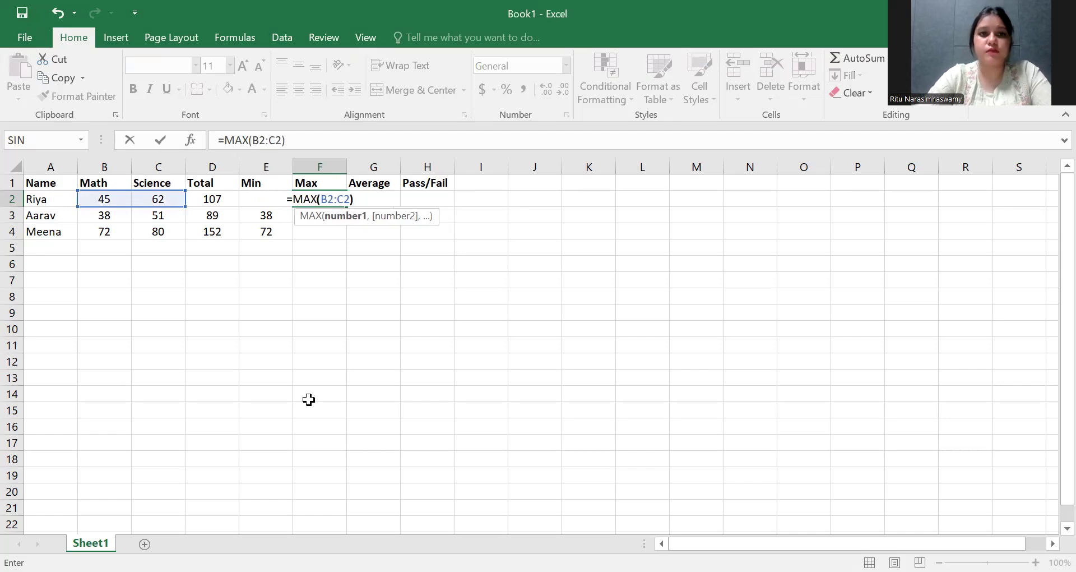
key("Return")
left_click(315, 201)
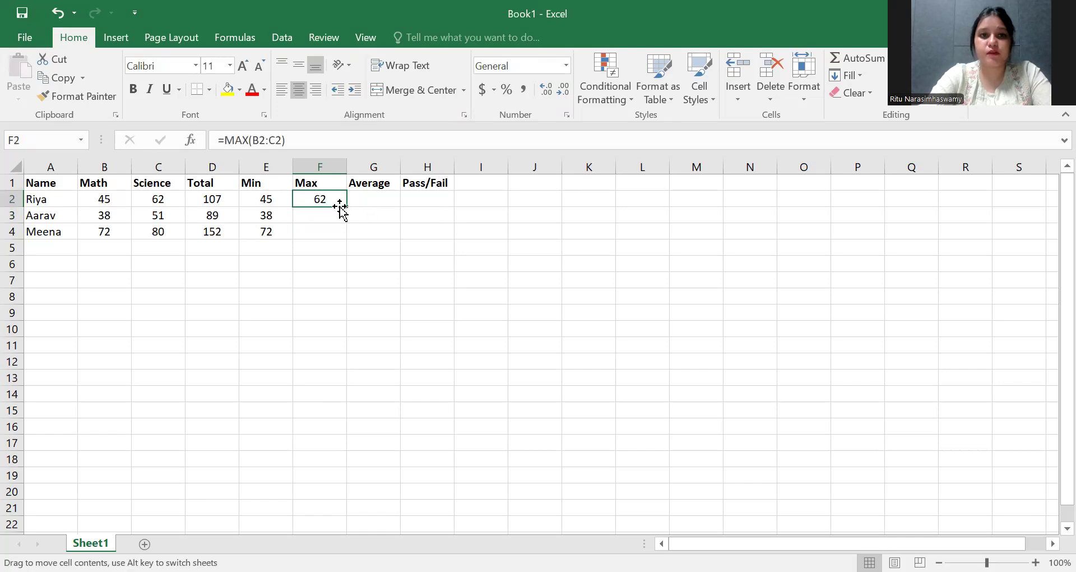
double_click(347, 207)
- Calculate the Average in G2 with =AVERAGE(B2:C2) and fill the formula down to G4
left_click(362, 200)
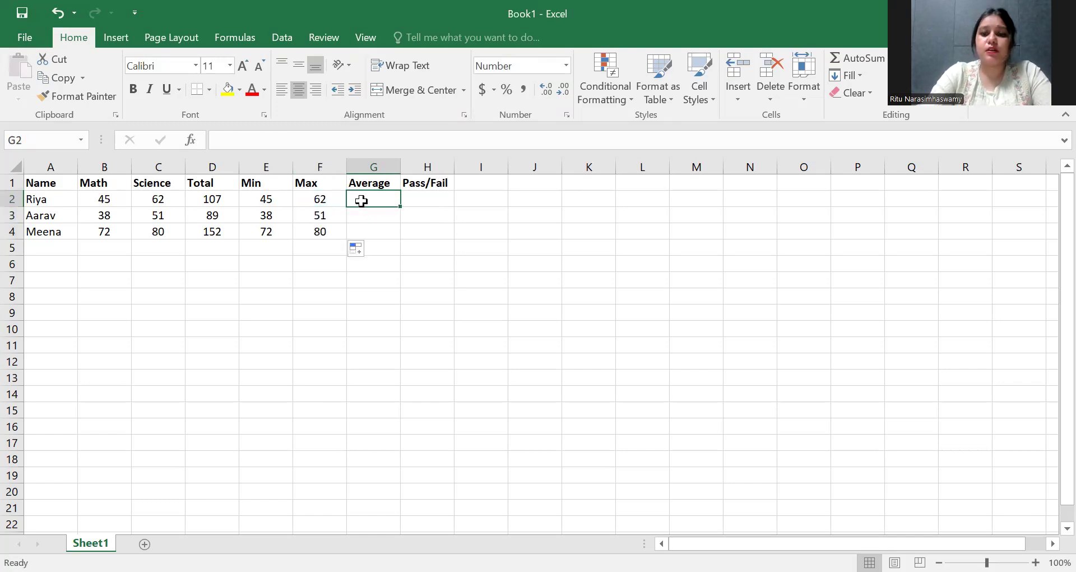
type("=")
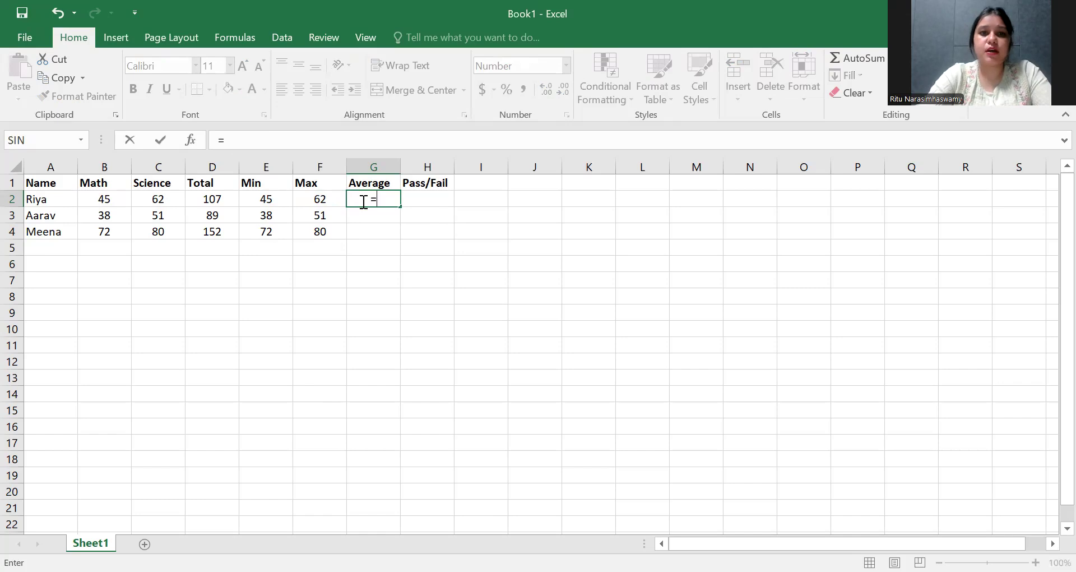
type("AVERAGE(")
key("Left")
key("Left")
key("Left")
key("Left")
key("Left")
key("shift+Right")
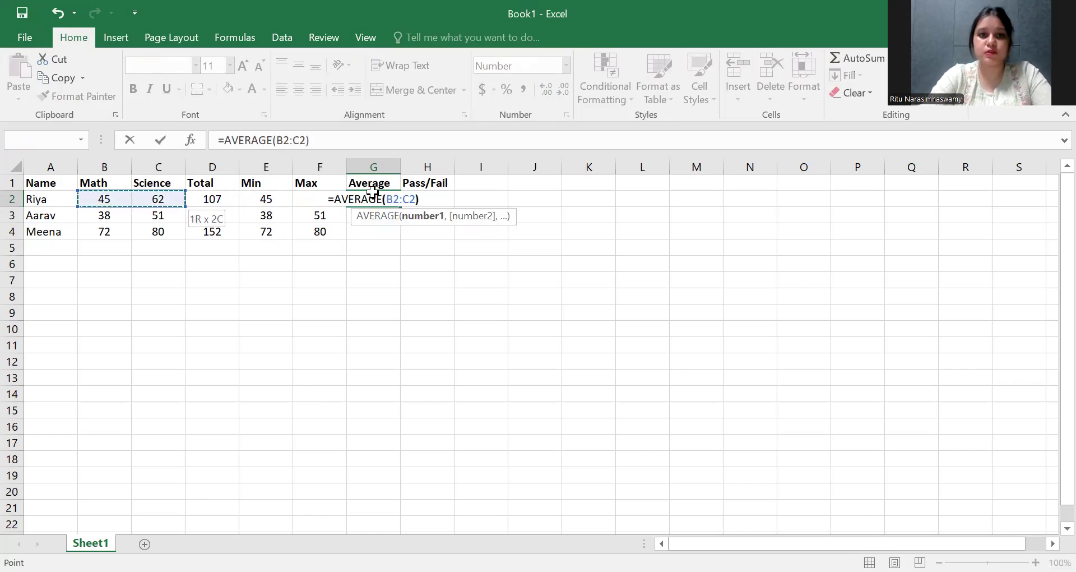
key("ctrl+Return")
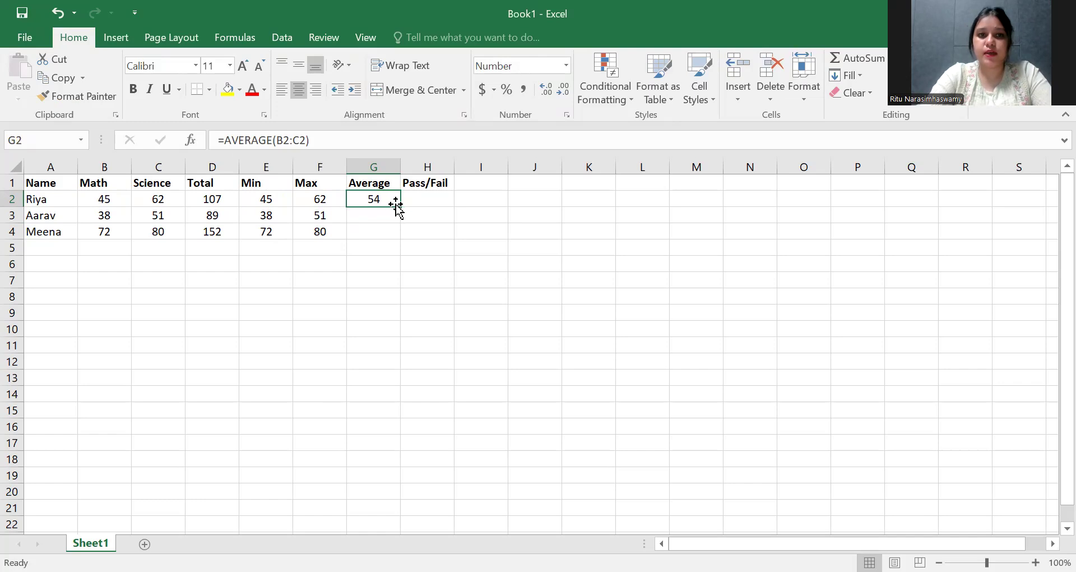
double_click(399, 205)
- Enter the note "if >=40" in K2 as the passing condition
left_click(436, 206)
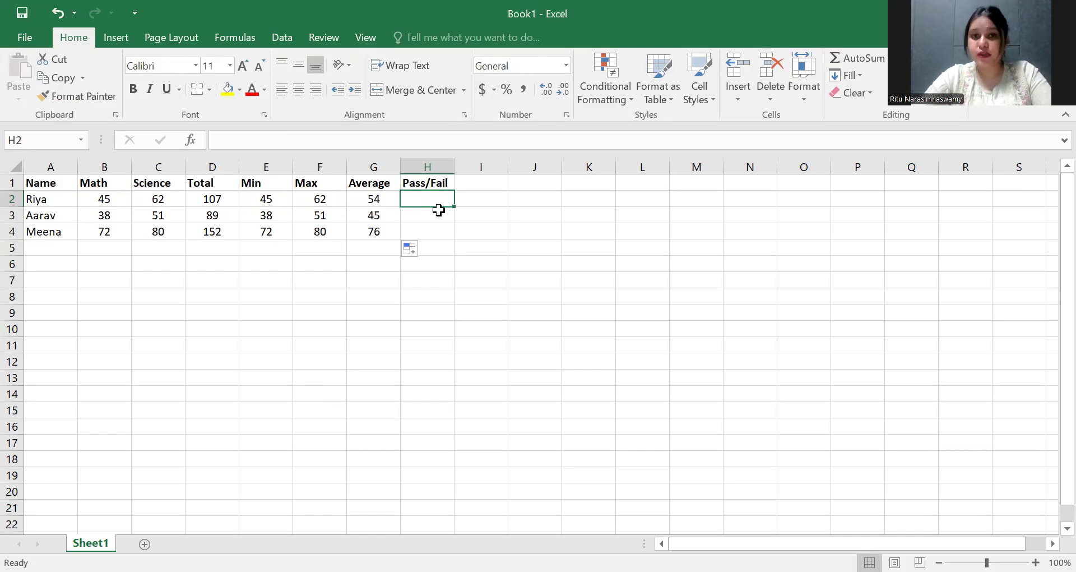
key("Right")
key("Right")
key("Right")
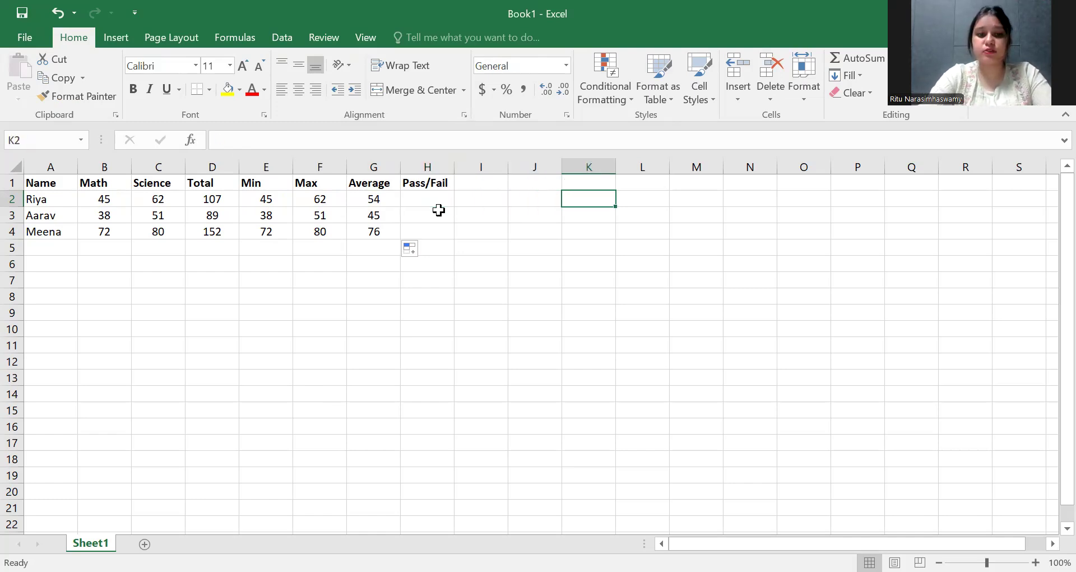
type("if")
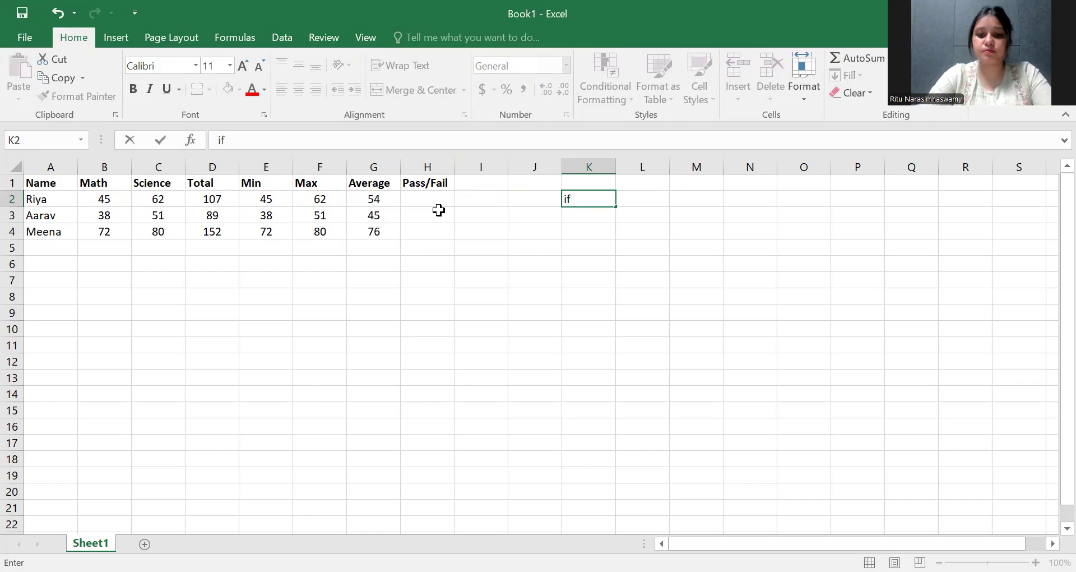
type(" >=")
key("BackSpace")
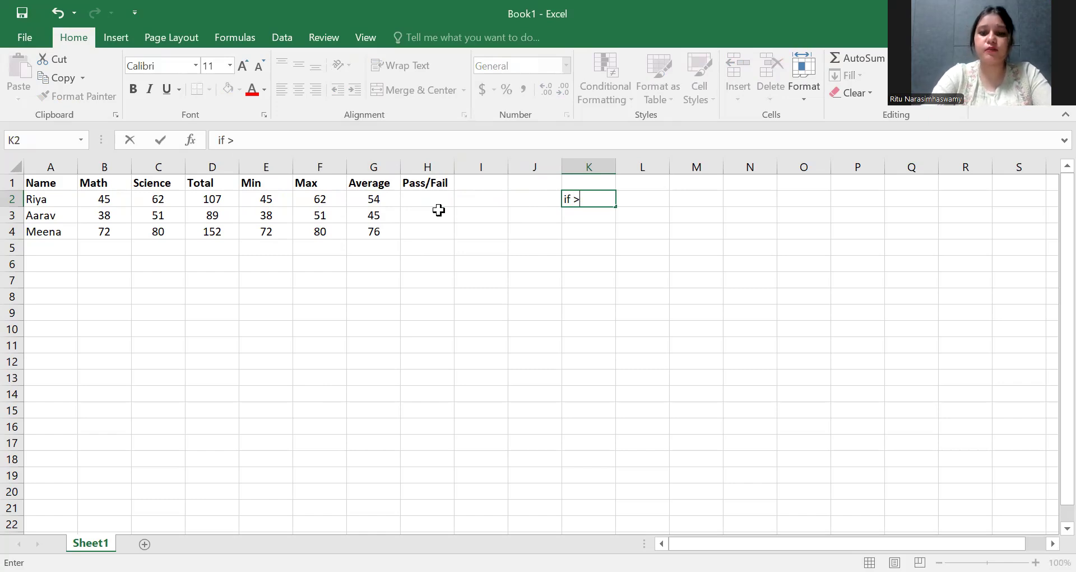
type("=4")
type("0")
key("Return")
- Enter the possible outcomes beside the condition: Pass in L2 and Fail in M2
key("Up")
key("Right")
type("Pass")
key("Tab")
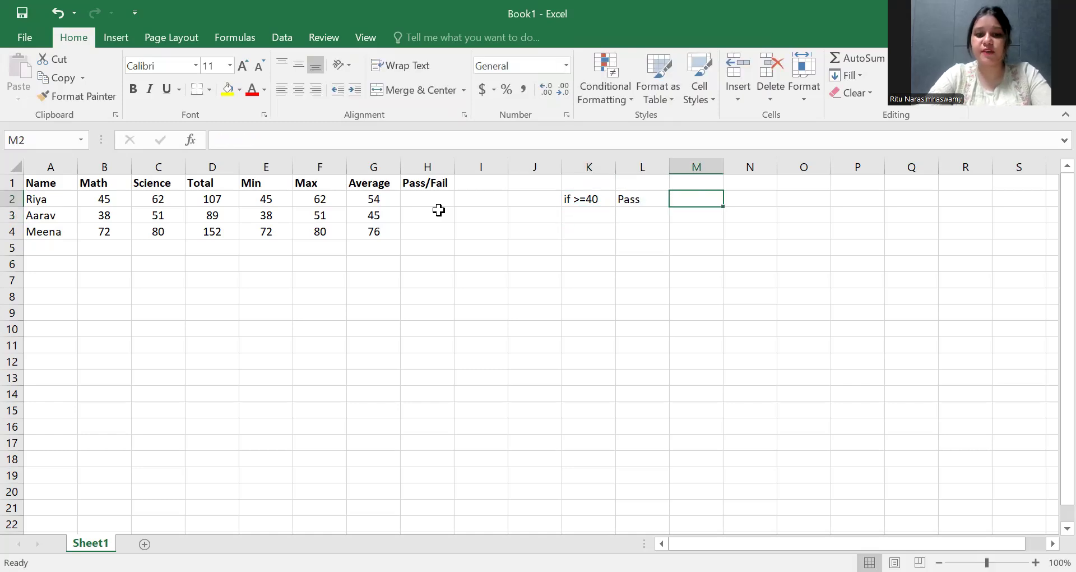
type("Fail")
key("Return")
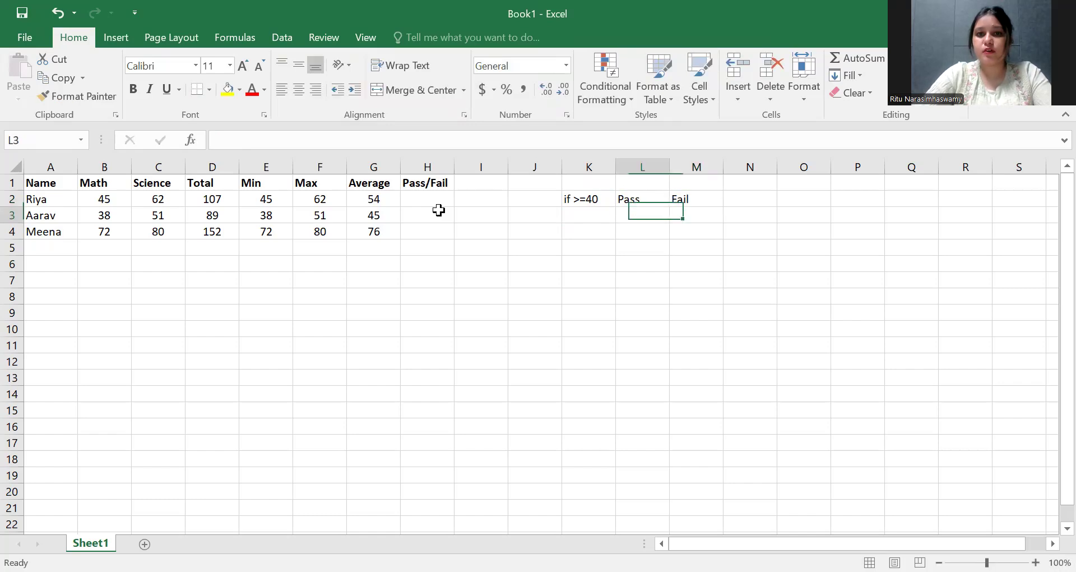
- Enter the note "if and" in K3, below the passing condition
key("Left")
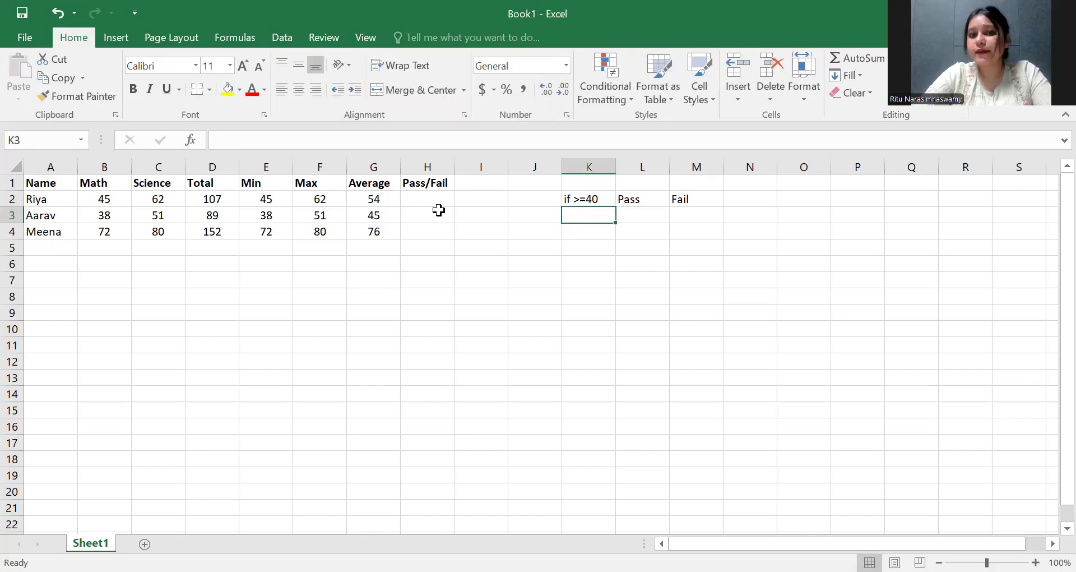
type("if and")
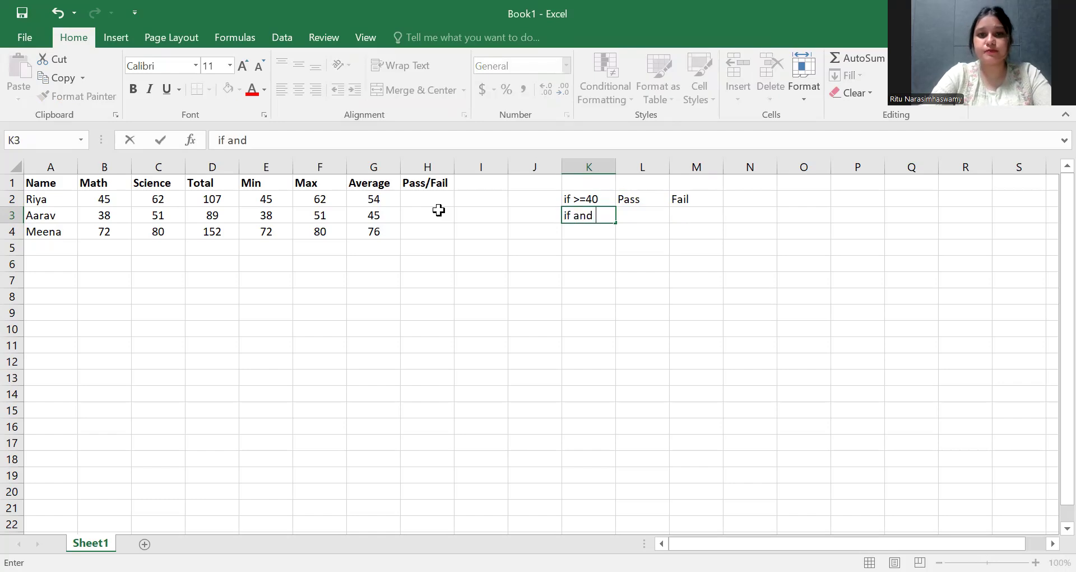
key("Return")
- Enter =IF(AND(B2>=40,C2>=40),"Pass","Fail") in H2 to grade the first student
key("Up")
key("Up")
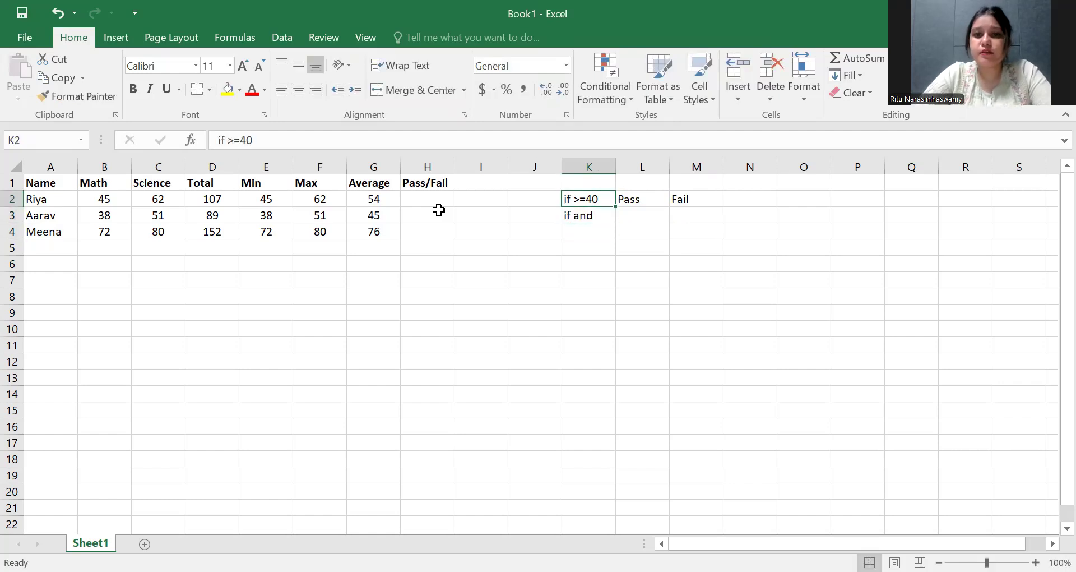
key("shift+Right")
key("Left")
key("Left")
key("Left")
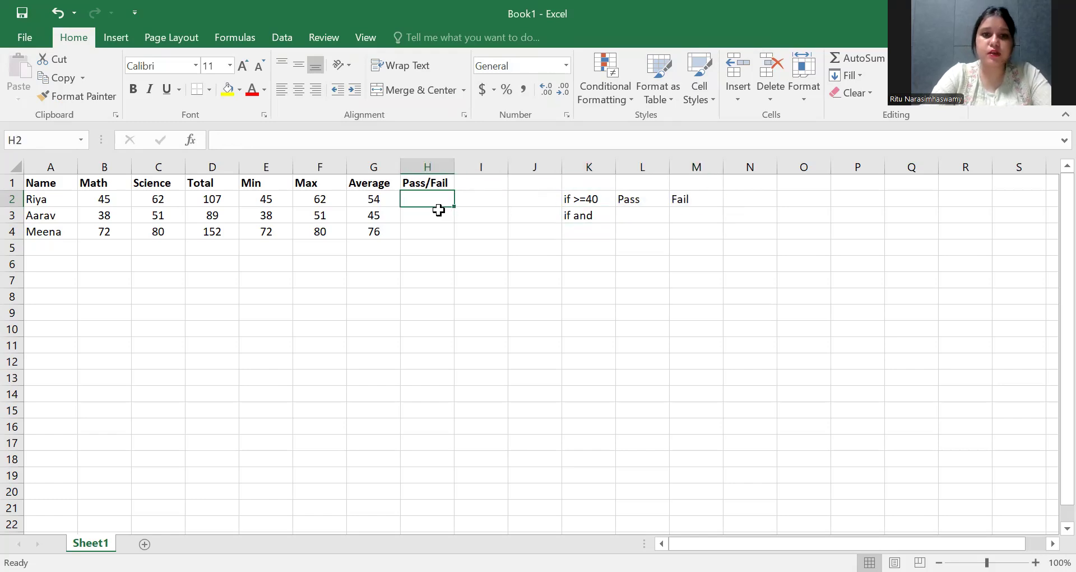
type("=")
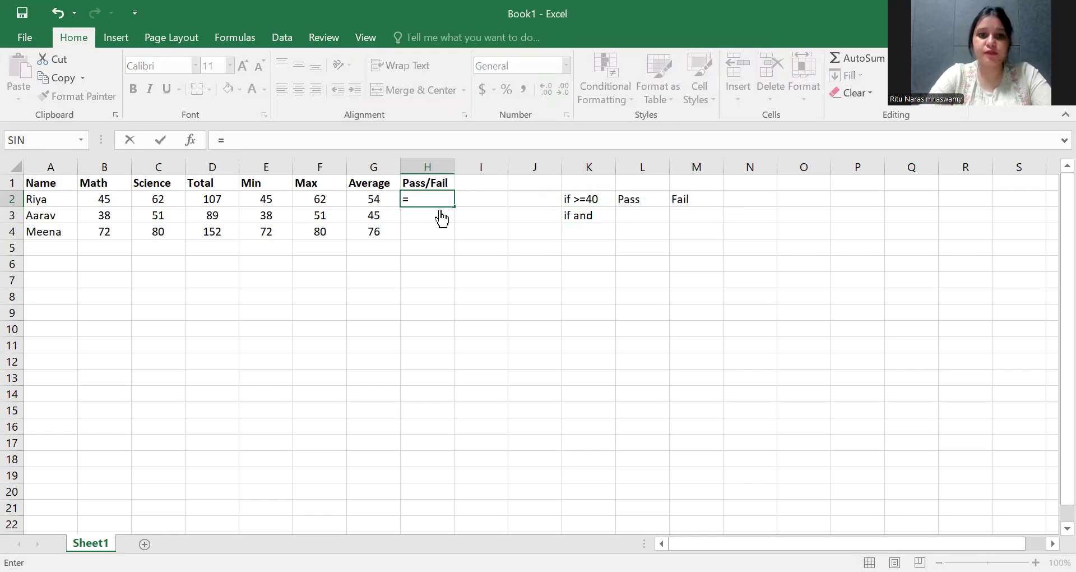
type("IF(")
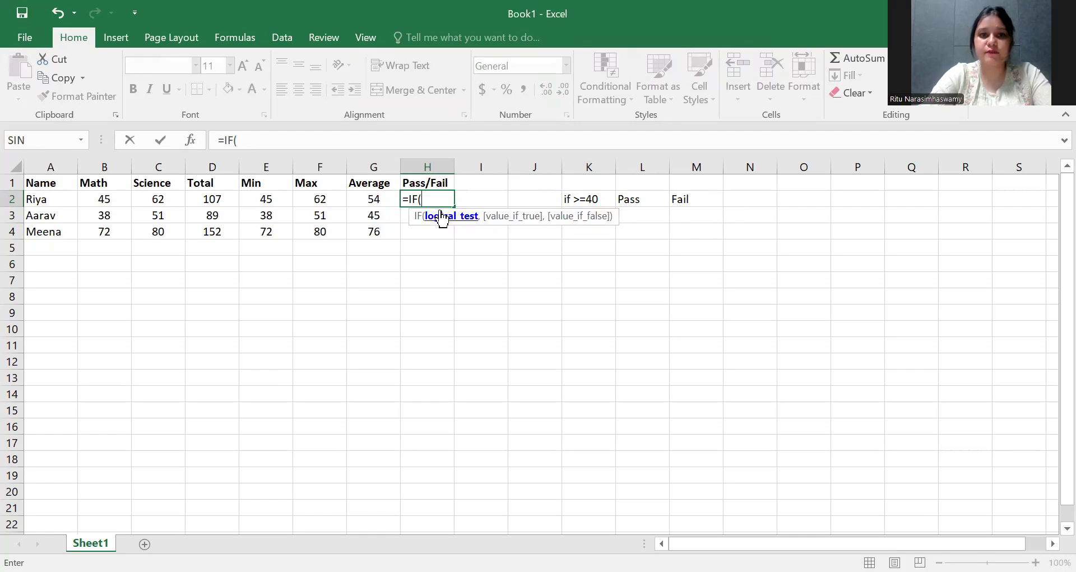
type("AND(")
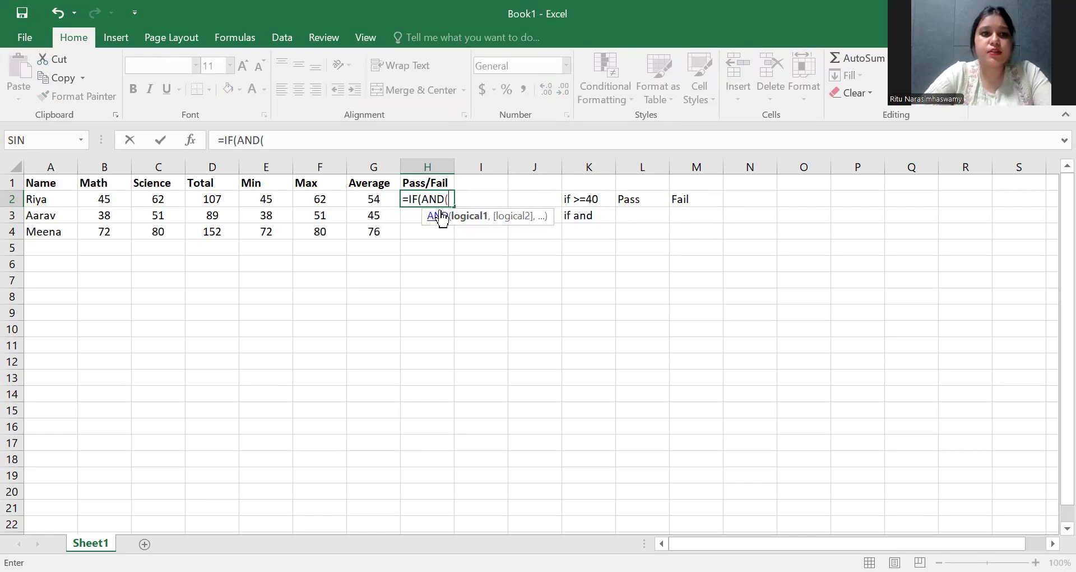
left_click(111, 199)
type(">=40,C")
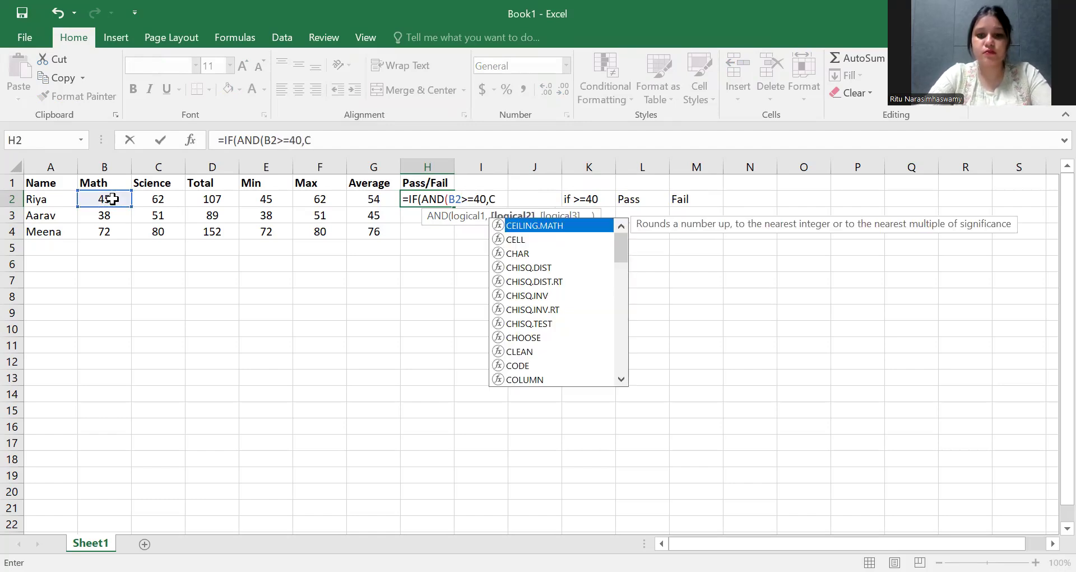
type("2>=40)")
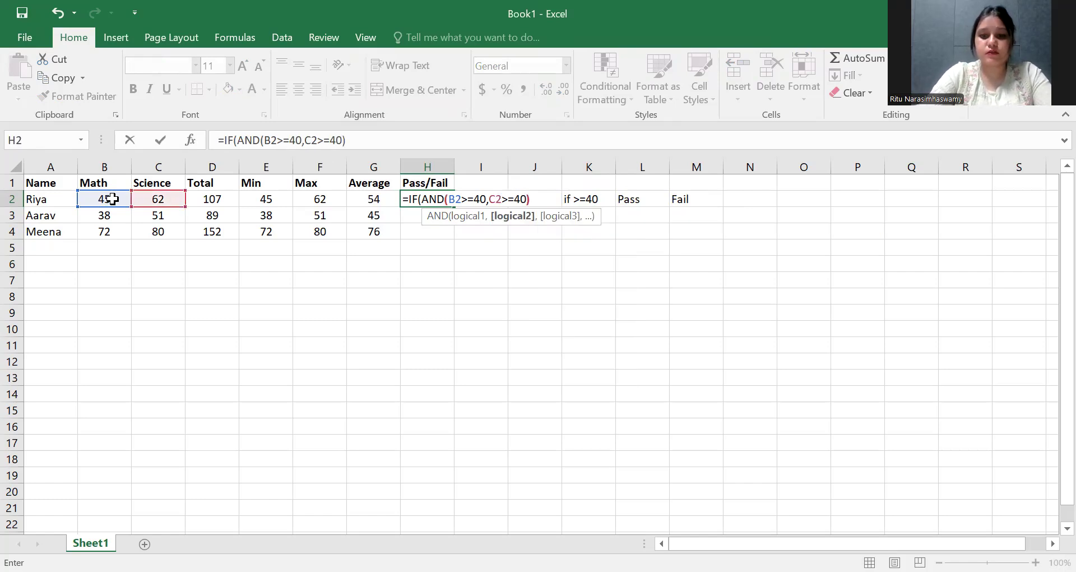
type(",\"Pass\",")
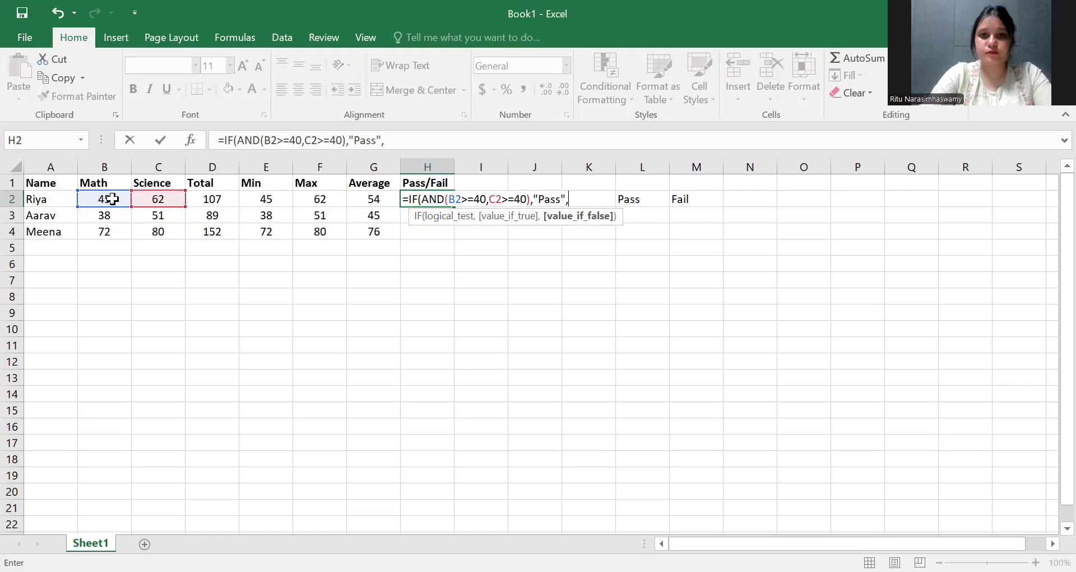
type("\"Fai")
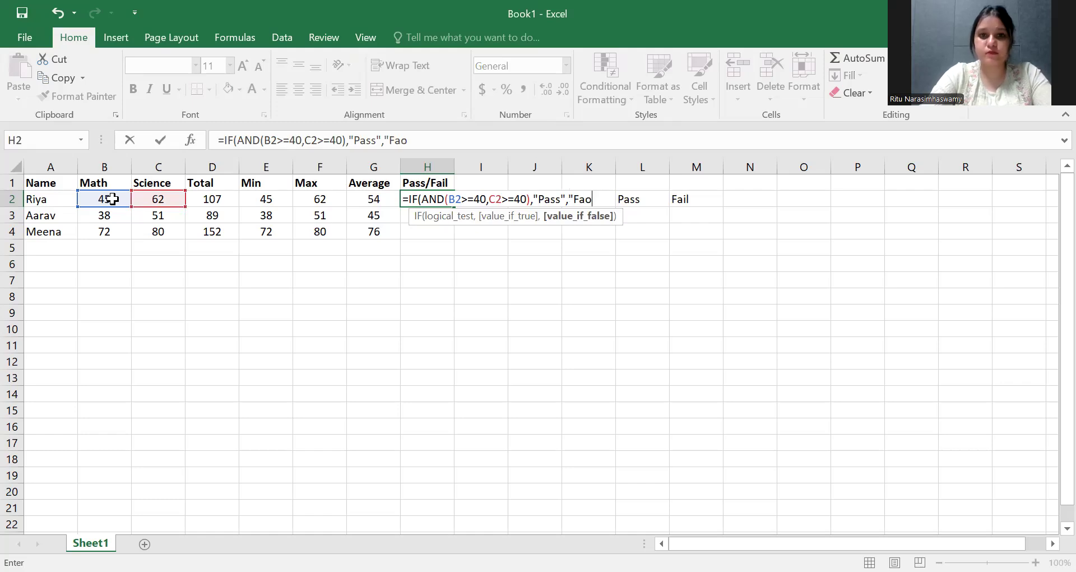
type("l\")")
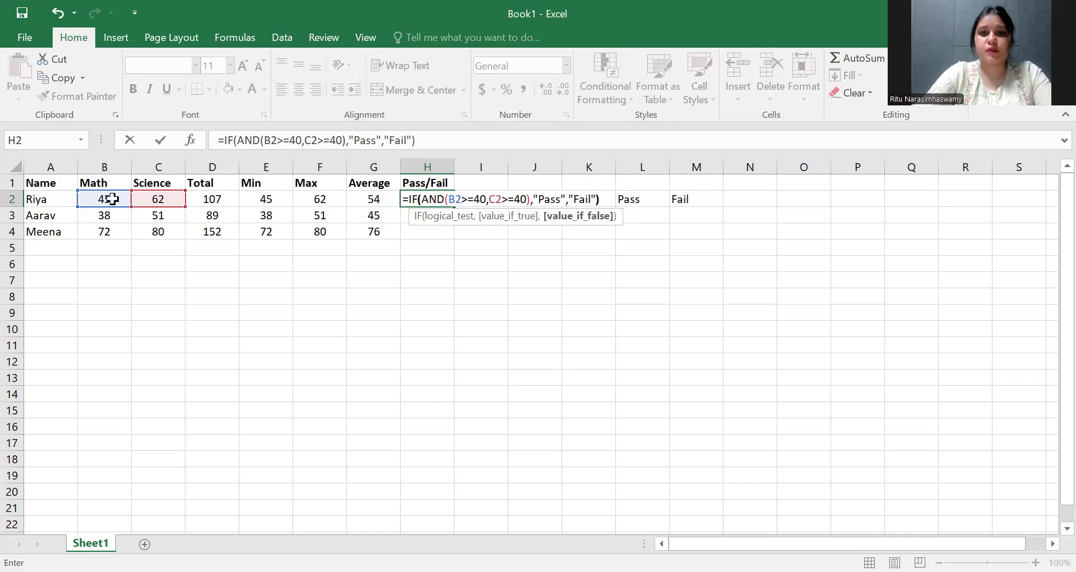
key("Return")
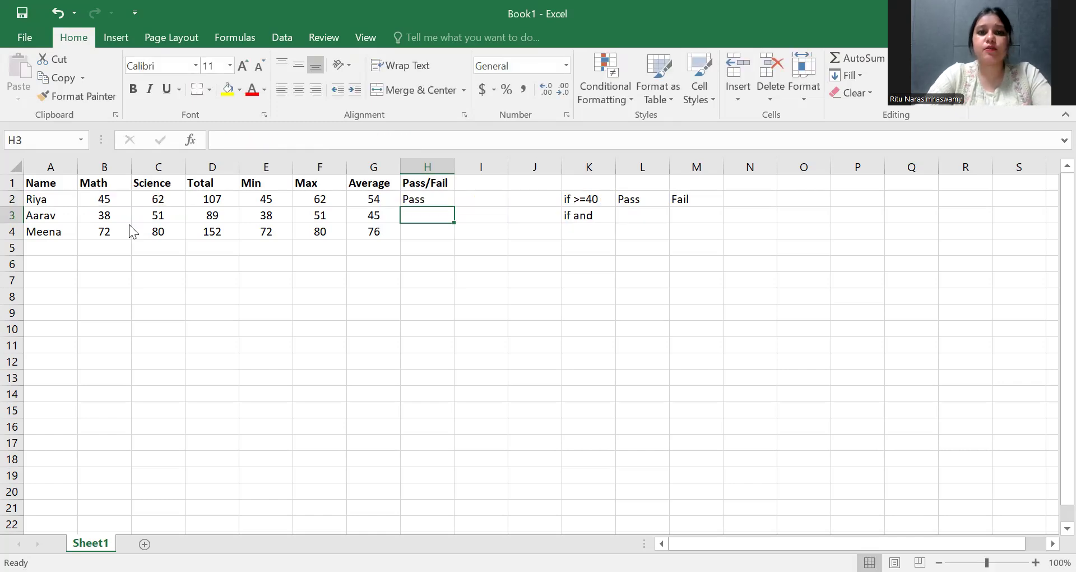
- Fill the Pass/Fail formula from H2 down to H4 for the remaining students
left_click(424, 200)
left_click_drag(461, 203, 468, 246)
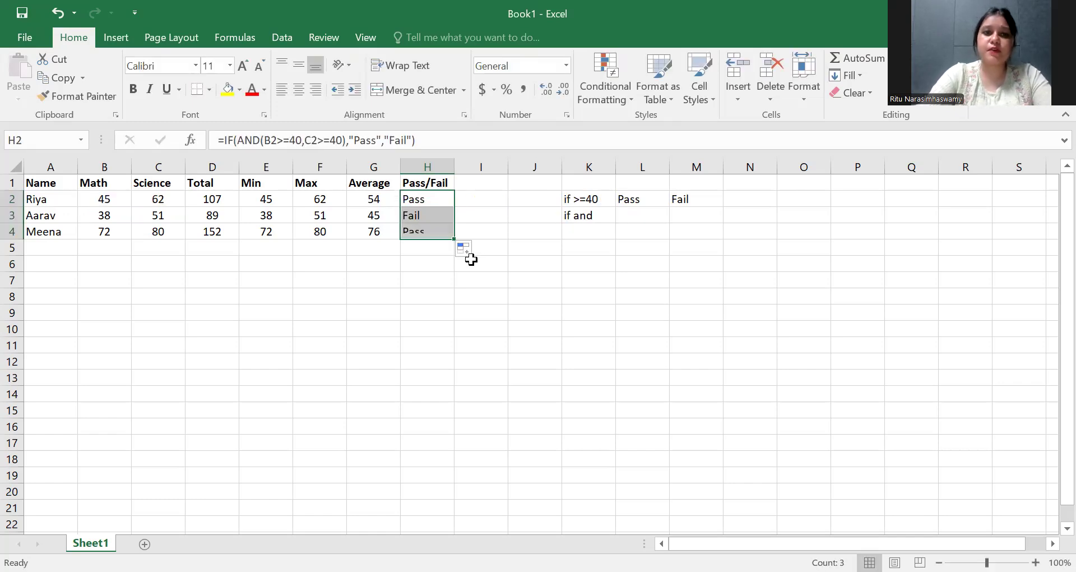
left_click(489, 219)
left_click(429, 201)
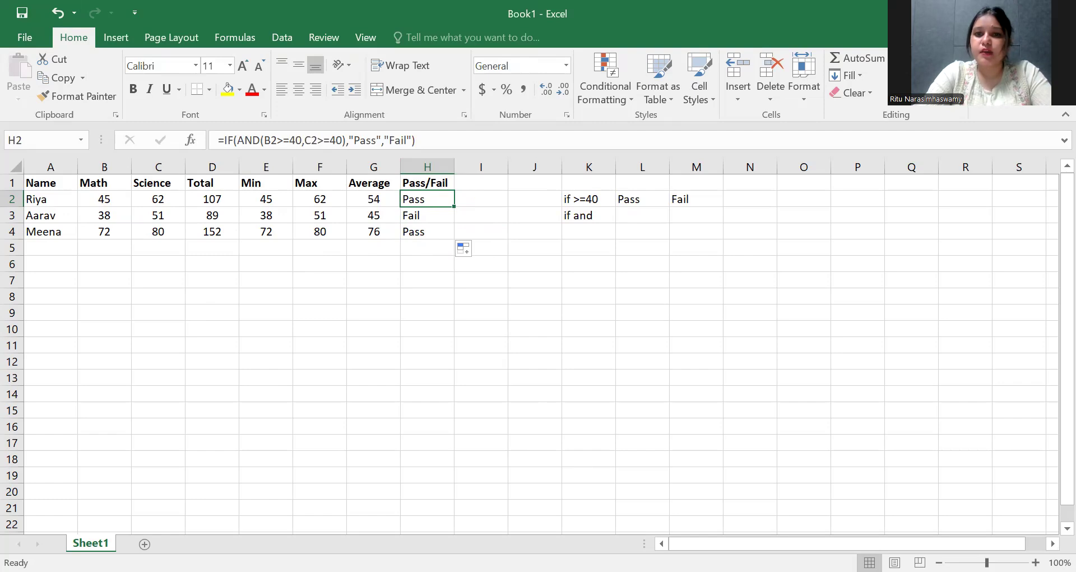
key("alt+Tab")
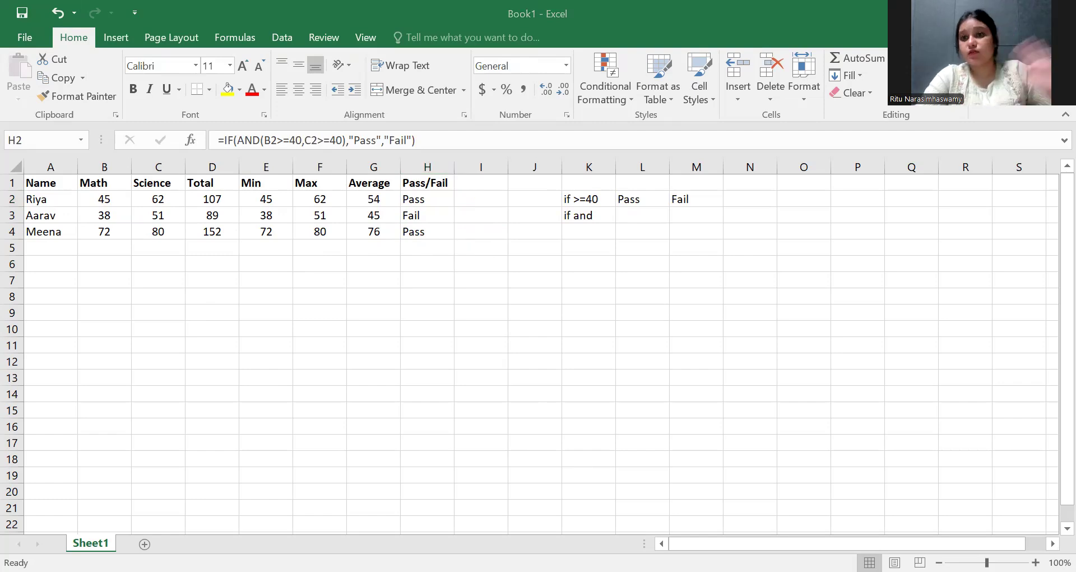